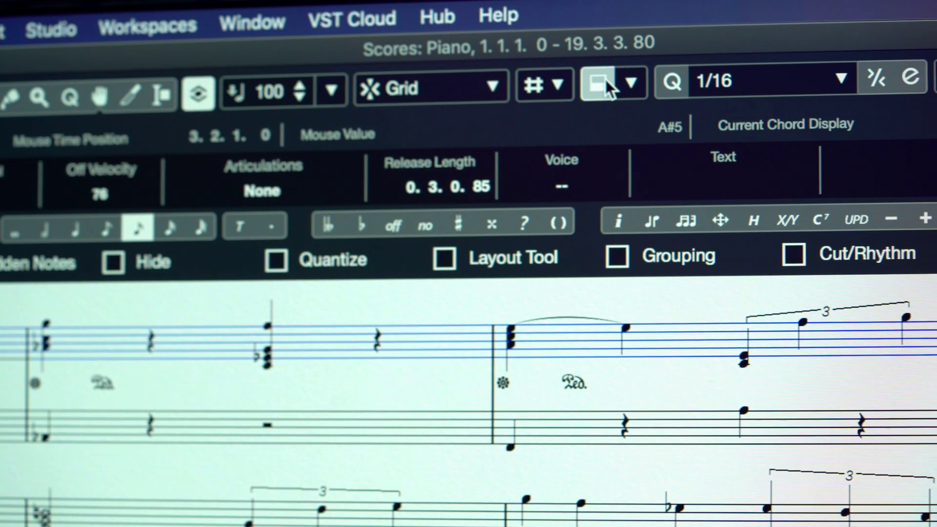
Step: Show the note editing overlay with duration bars, and change the score font to Petaluma (Dorico Jazz)
click(607, 84)
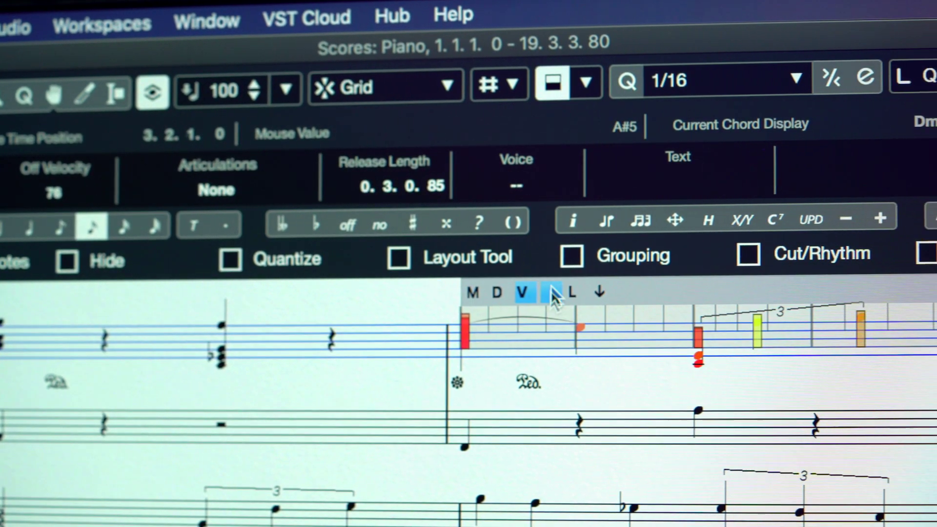
click(496, 292)
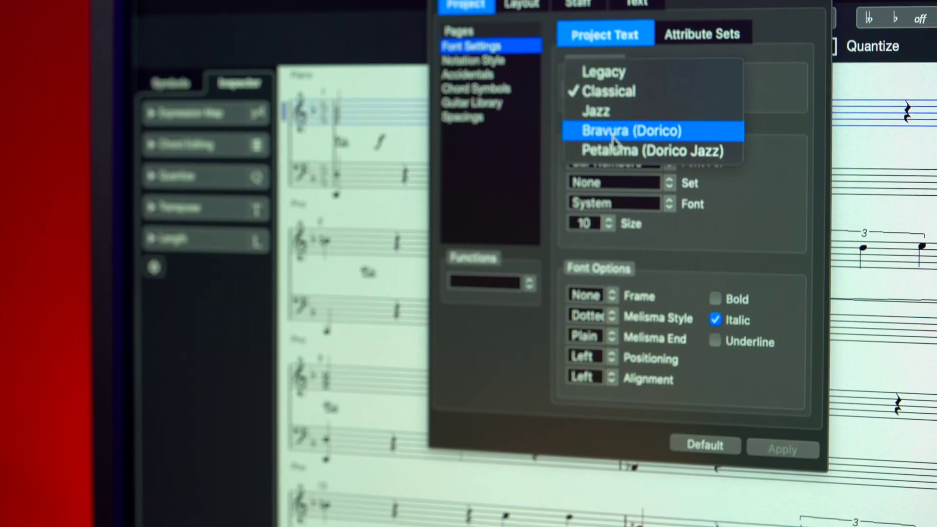
click(614, 133)
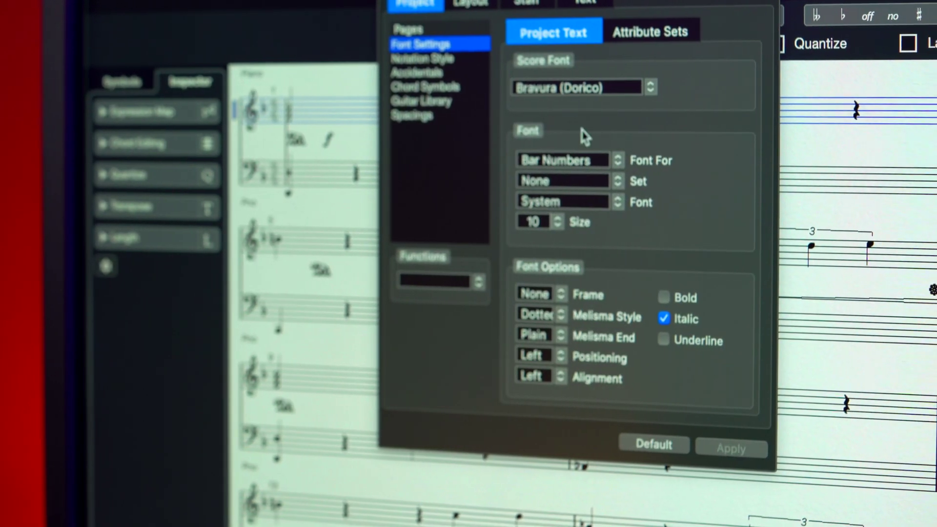
click(568, 88)
click(572, 109)
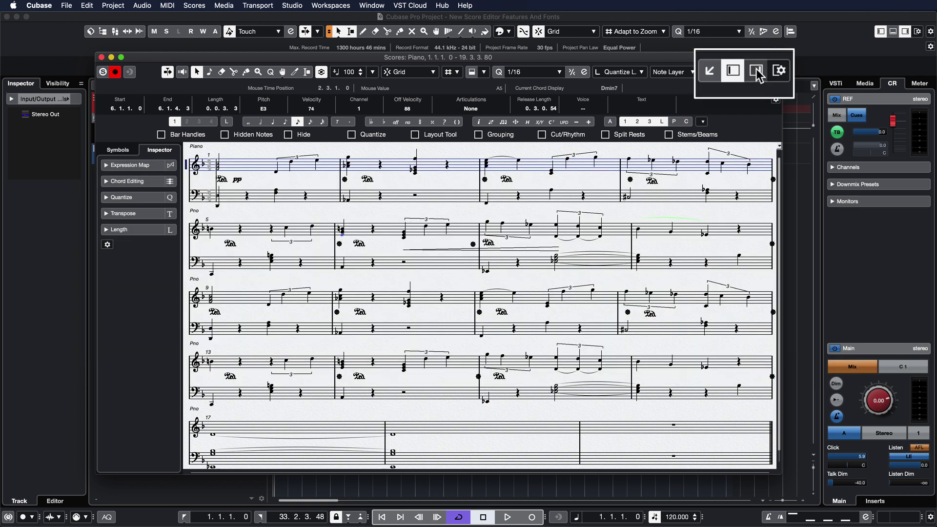
Step: Show the Properties panel with the piano staff's display quantize and staff mode settings
click(757, 72)
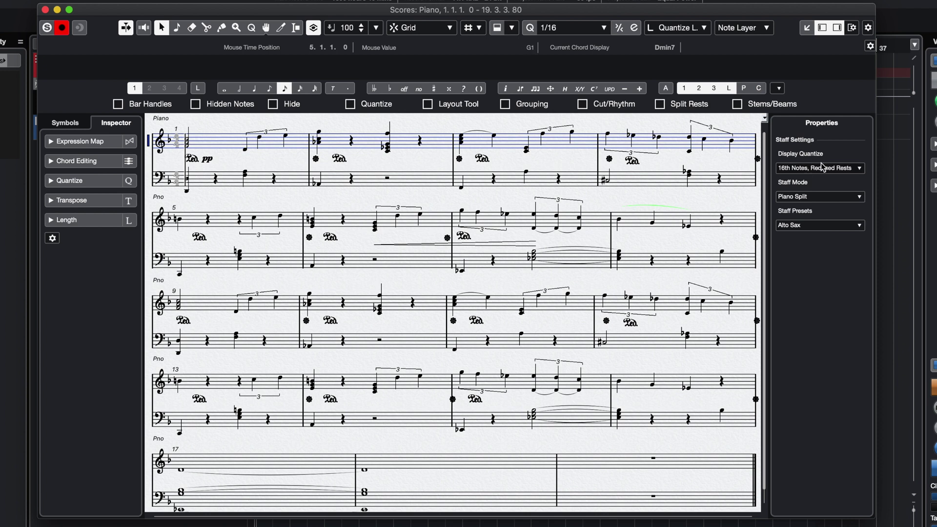
Step: Check the staff presets list, then select the bar 4 barline to show its Barlines properties
click(812, 225)
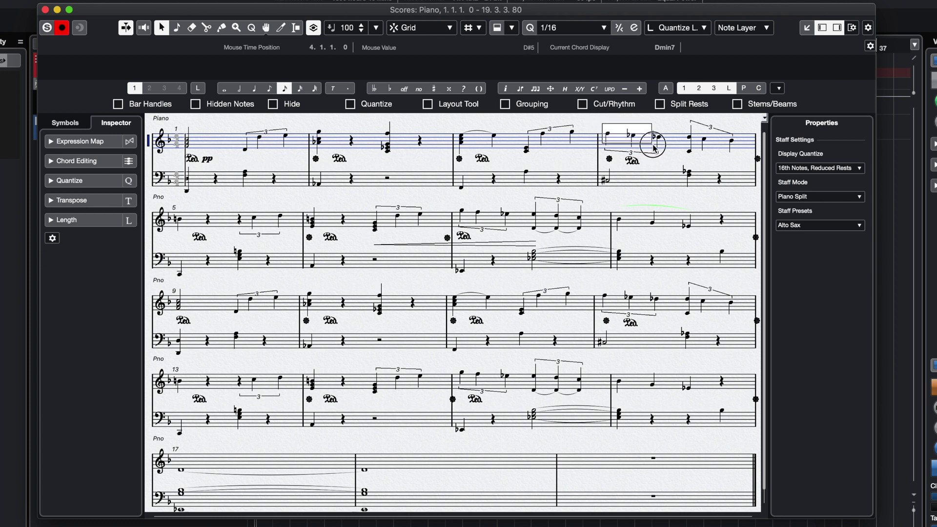
drag(603, 124, 665, 156)
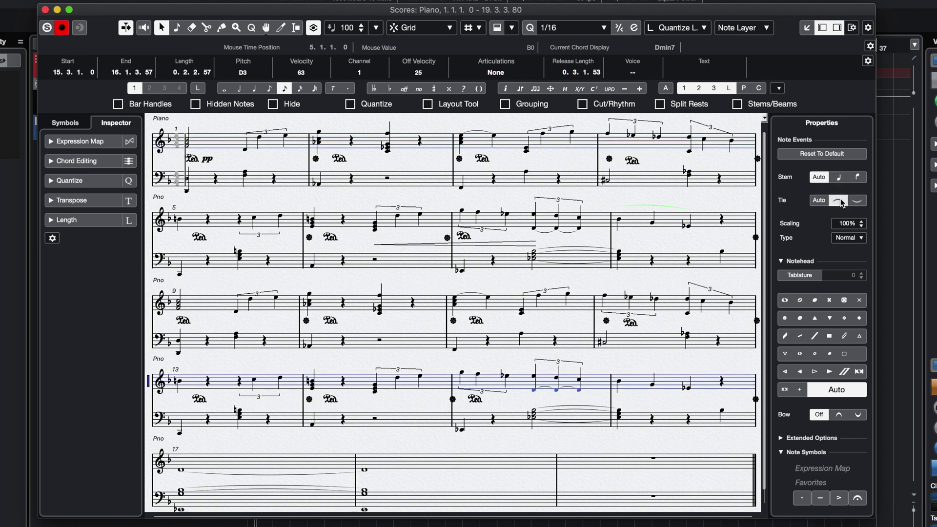
click(609, 205)
click(597, 156)
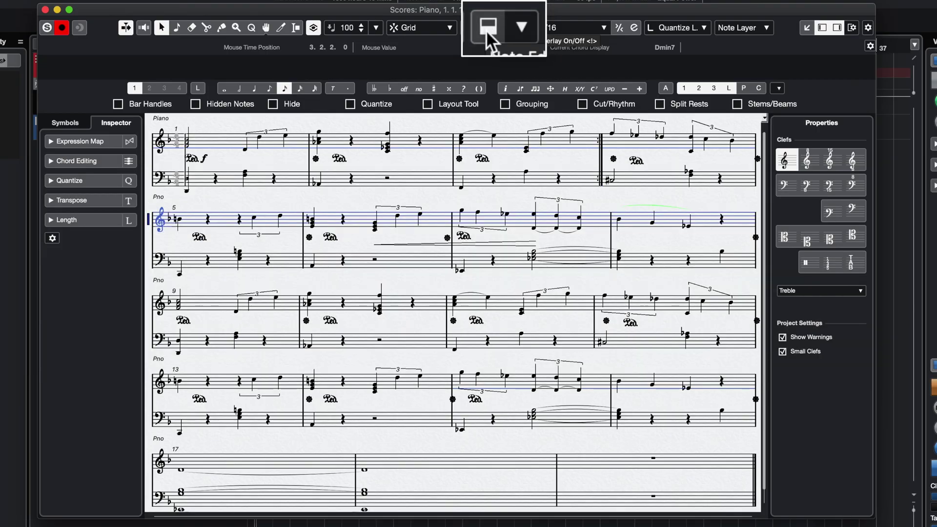
Step: Turn on the note editing overlay, move it to the second system, and select a bar 6 note
click(486, 27)
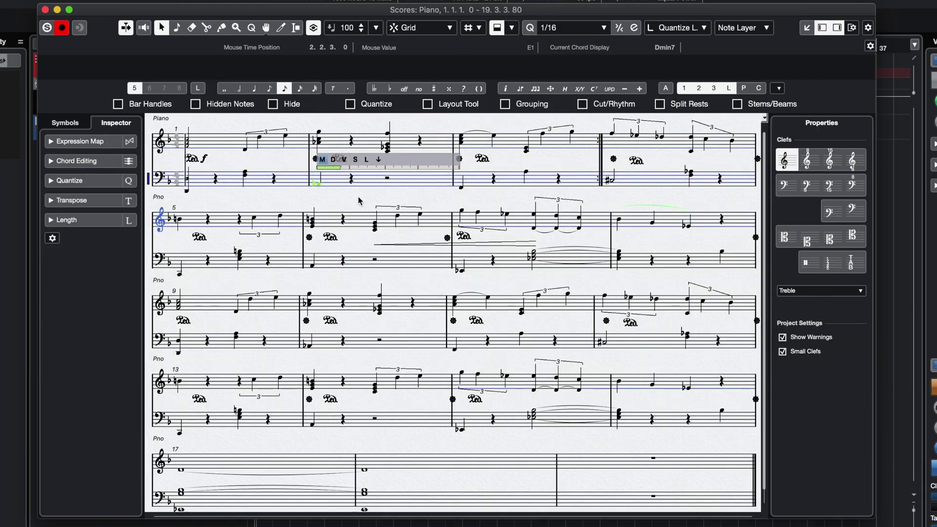
click(324, 233)
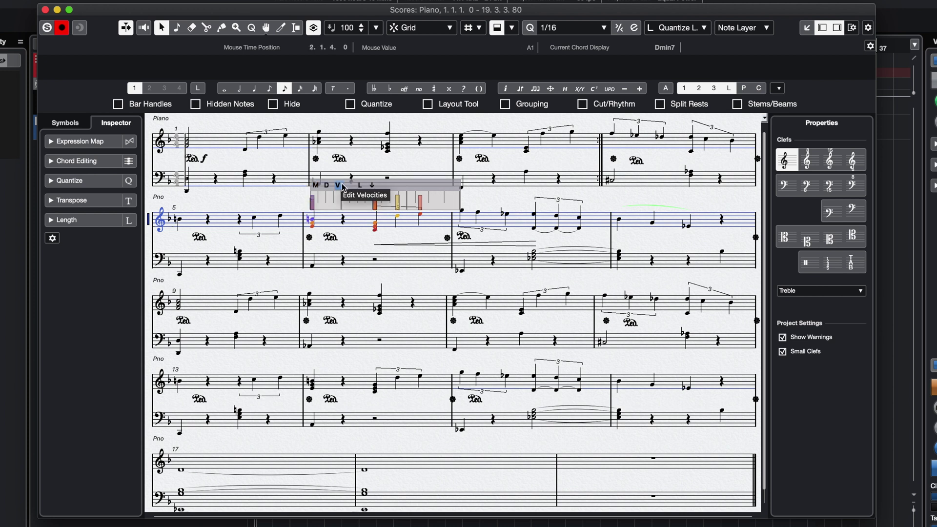
click(313, 198)
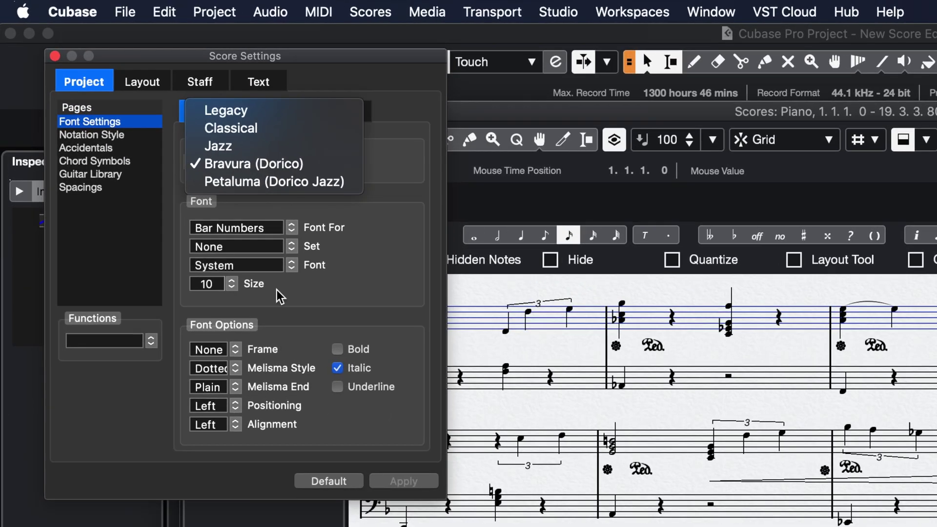
Step: Pick Petaluma (Dorico Jazz) from the Score Font list in Font Settings
click(274, 182)
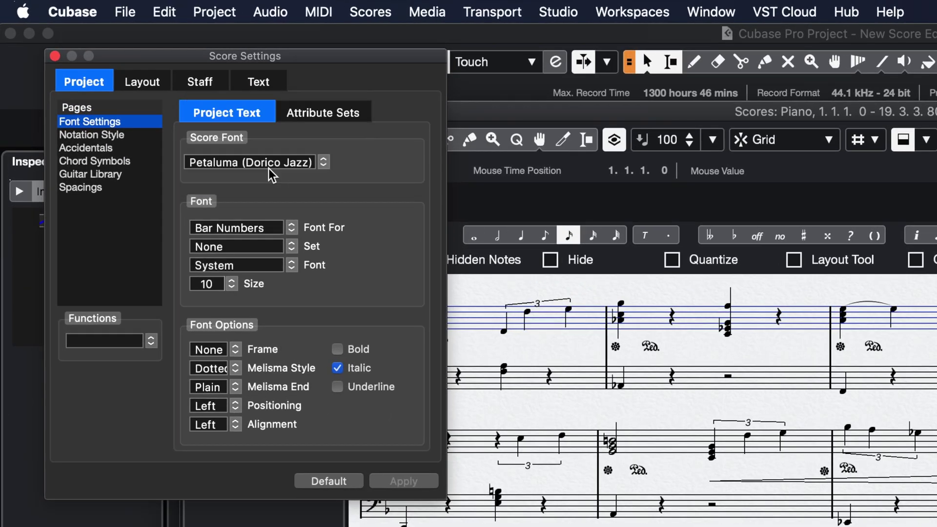